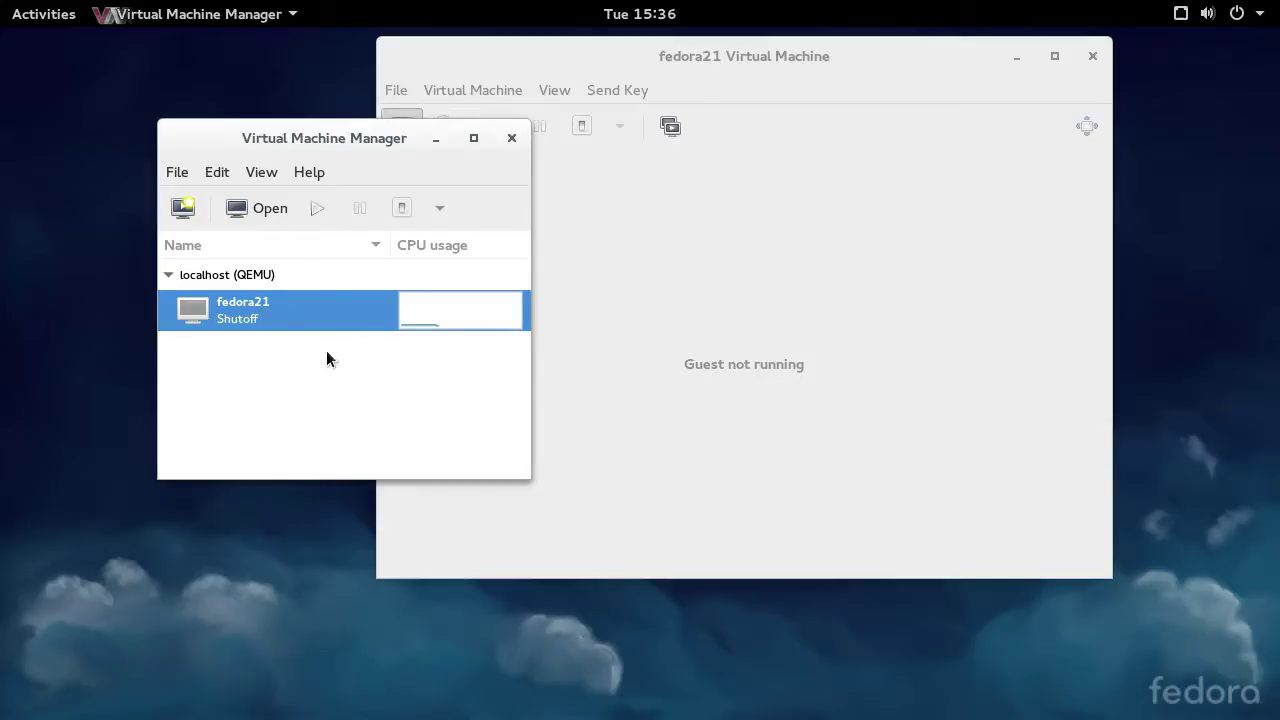
- Bring the fedora21 window forward and show its snapshot list from the View menu
double_click(272, 306)
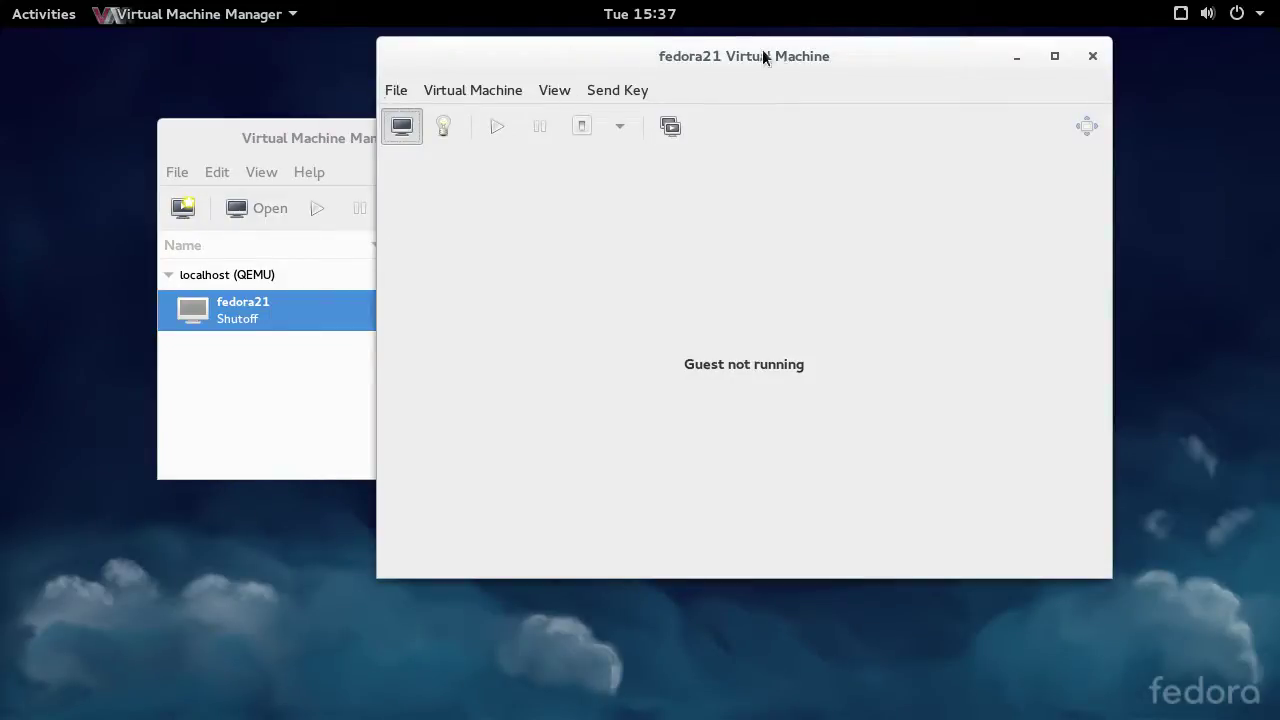
click(555, 91)
click(596, 178)
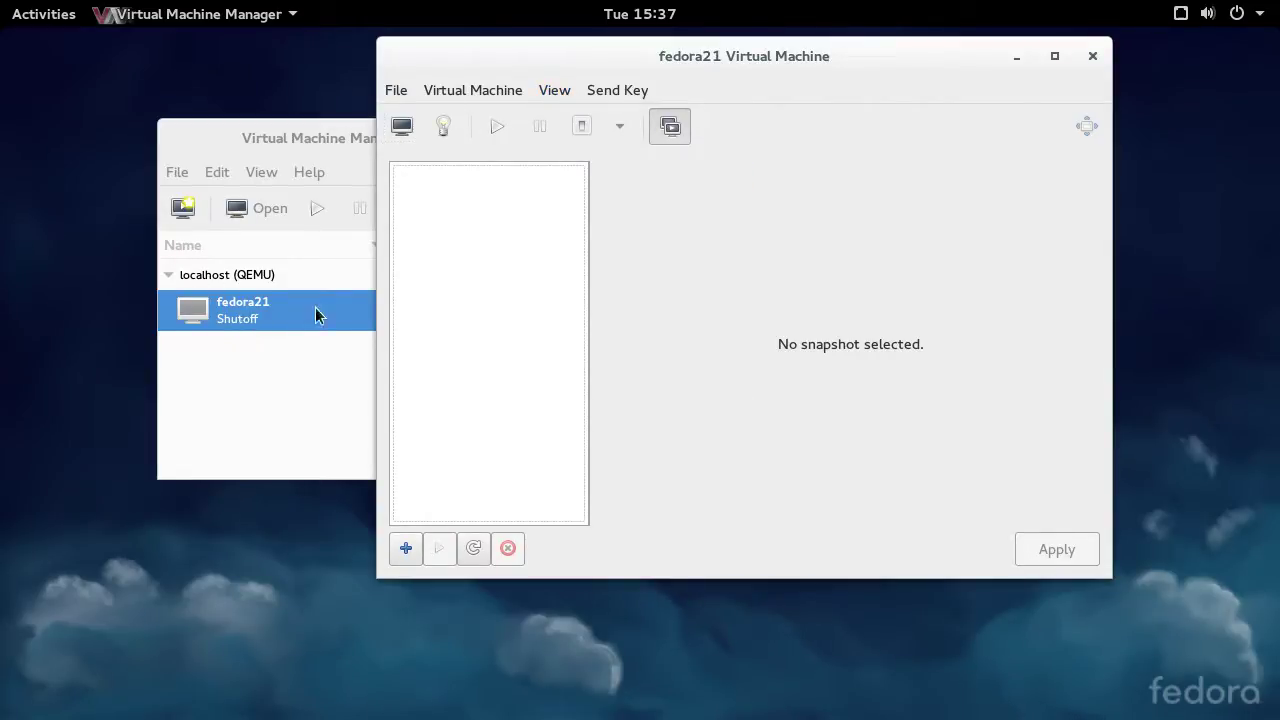
- Create a new snapshot of the shut-off fedora21 machine named 'known-good'
click(407, 549)
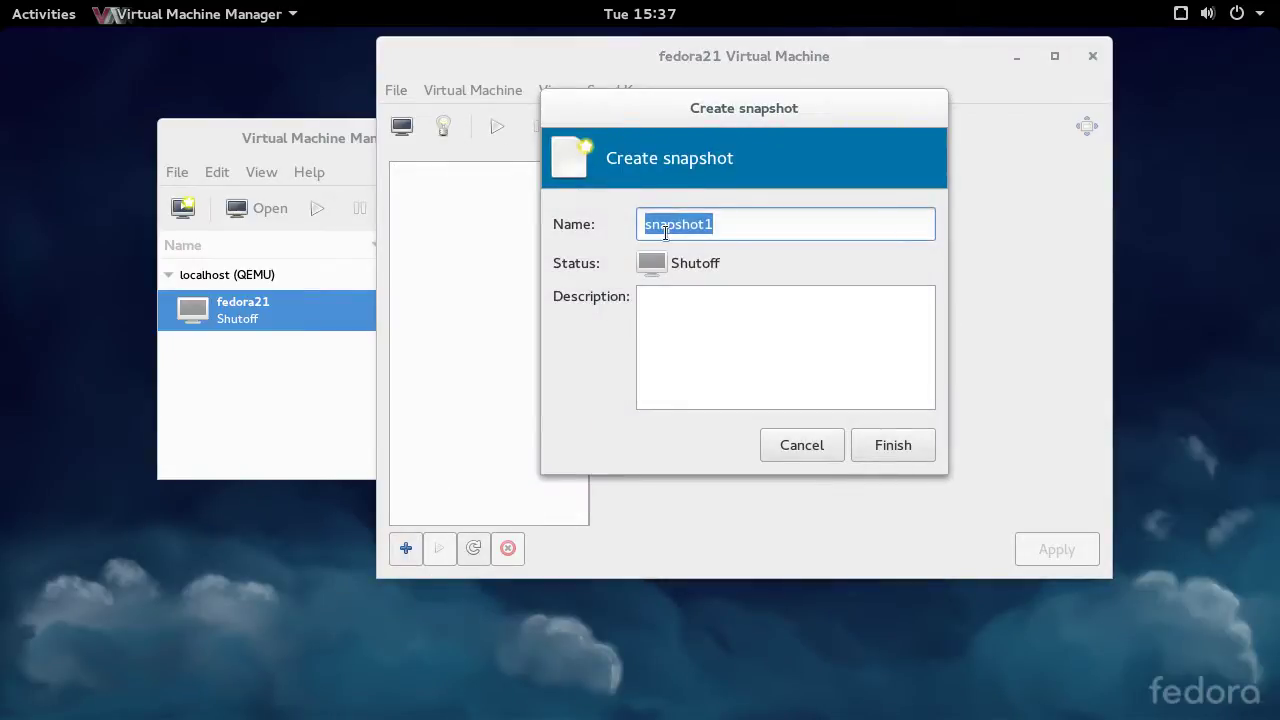
text(kno)
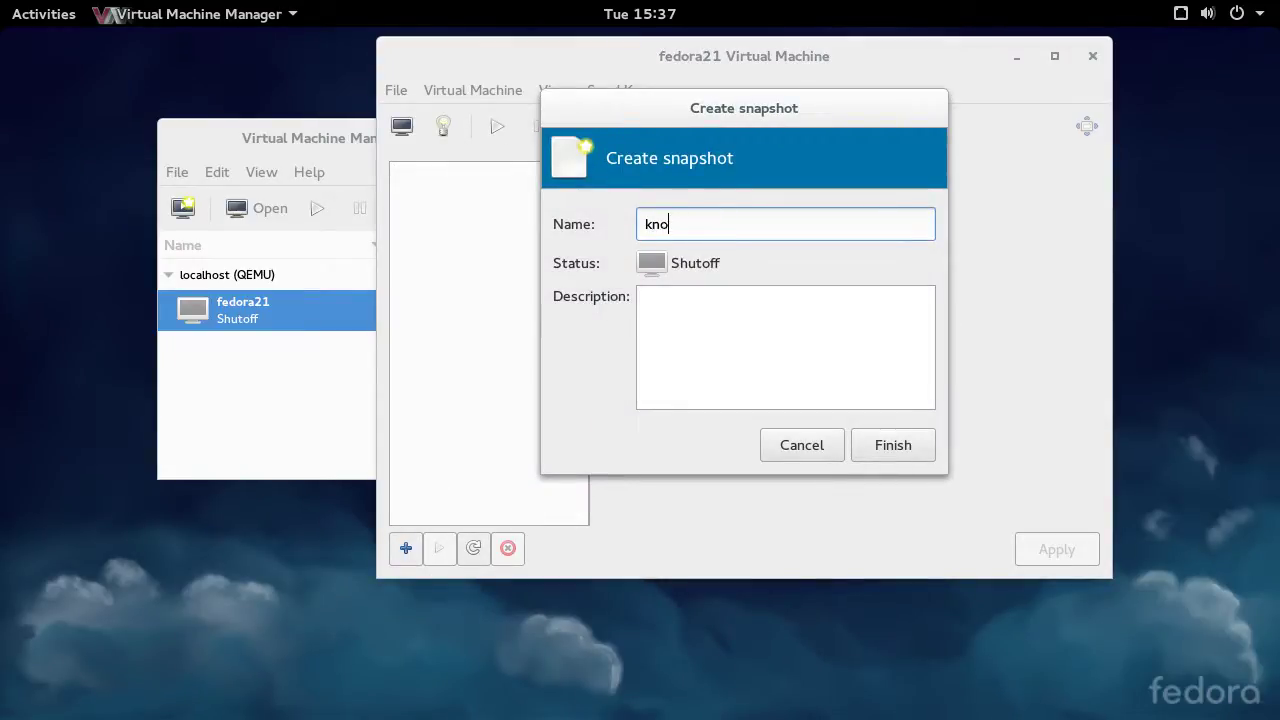
text(wn-good)
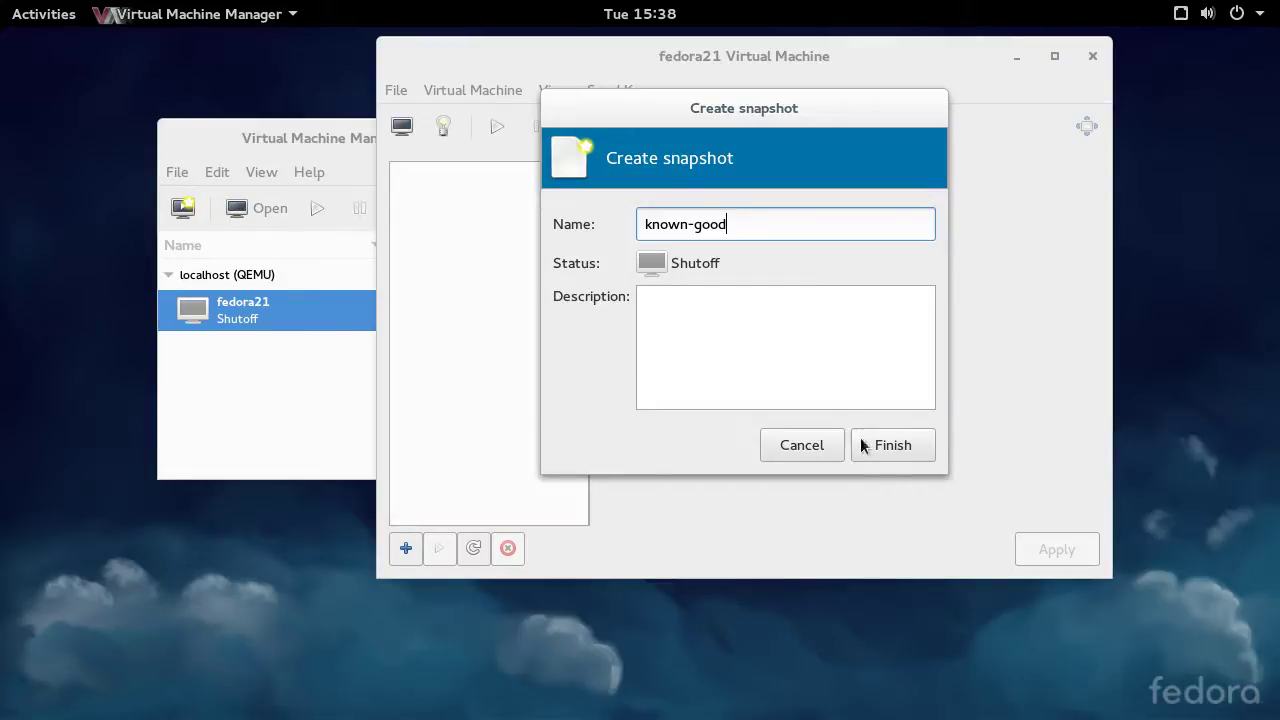
click(914, 447)
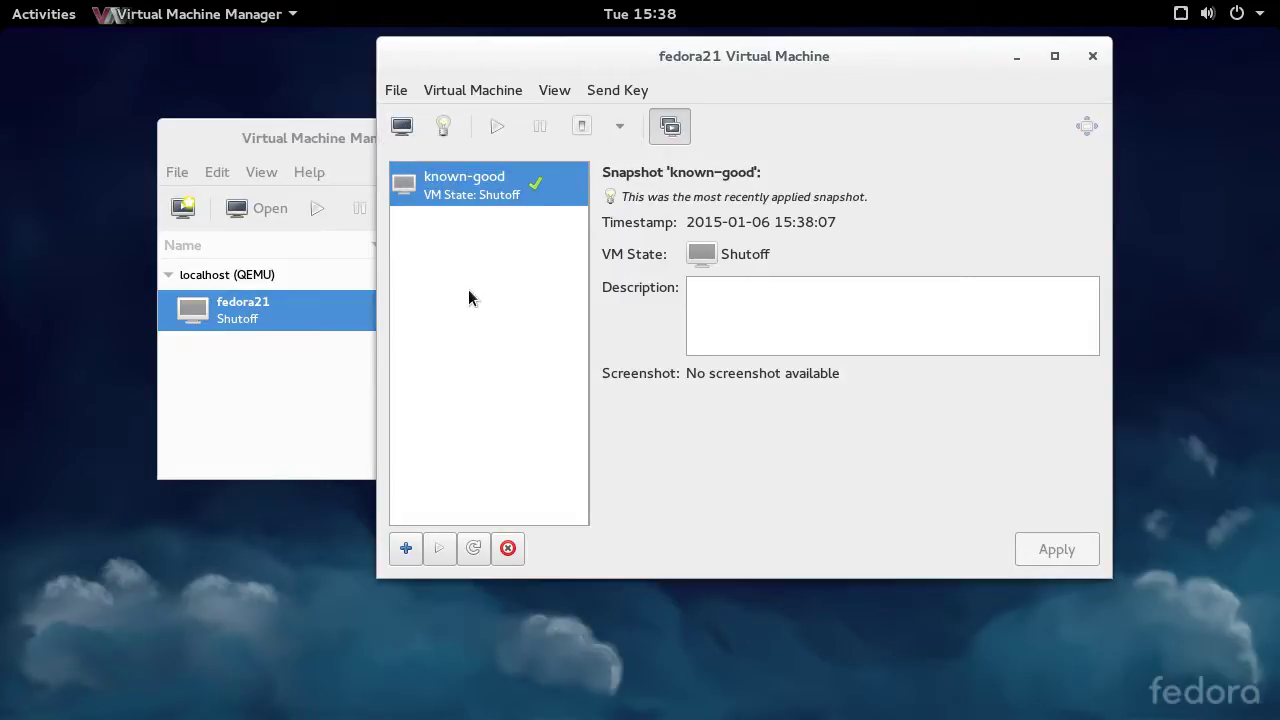
click(497, 126)
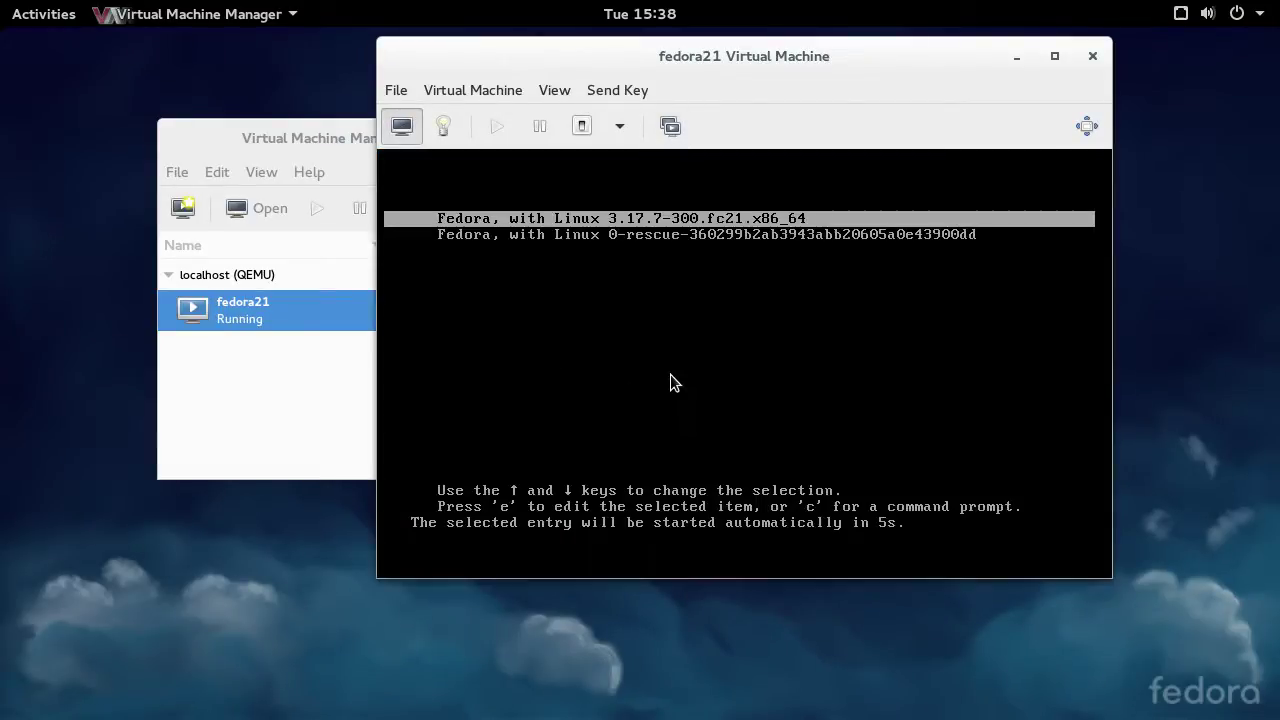
- Boot fedora21's default kernel, log in as root, and change into /boot
key(Return)
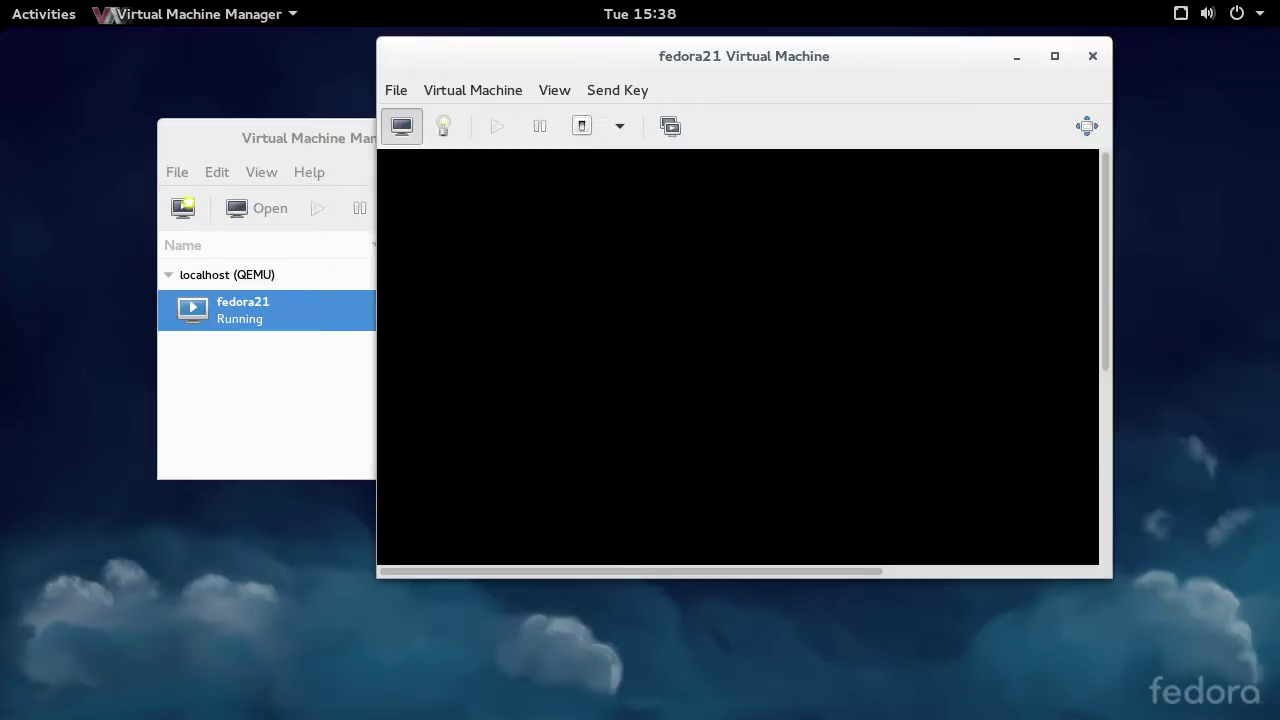
text(root)
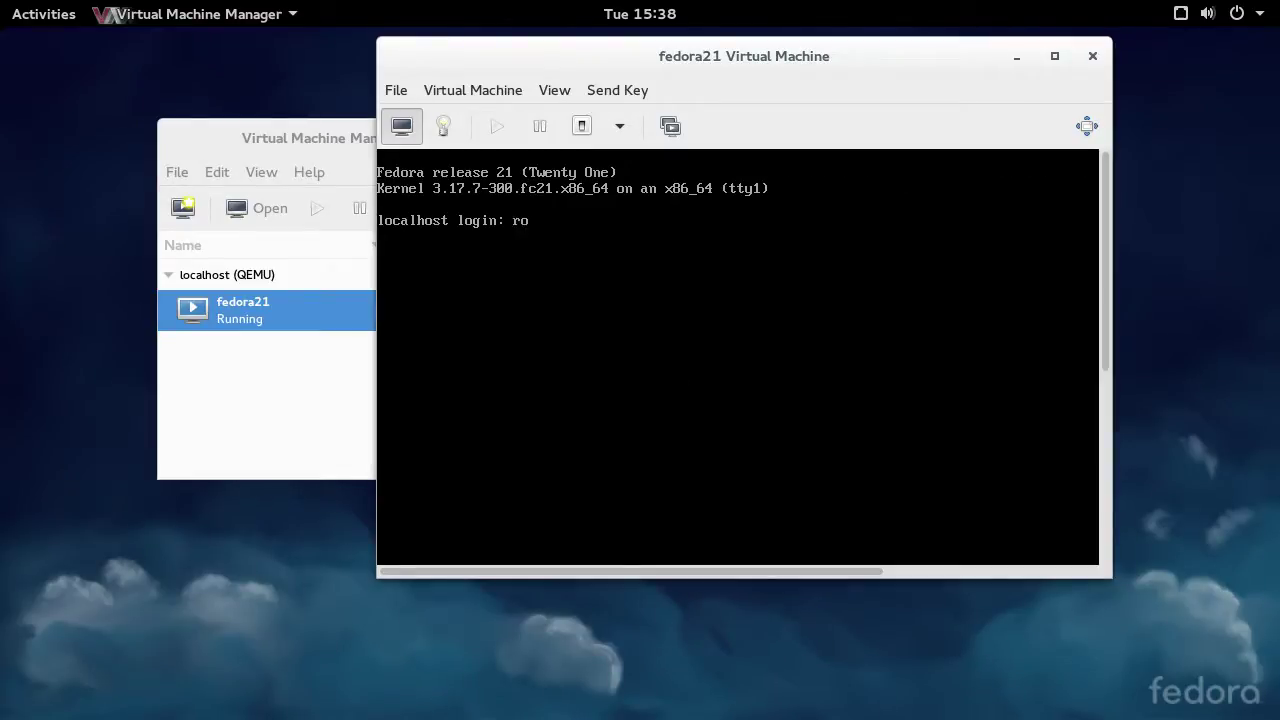
key(Return)
key(Return)
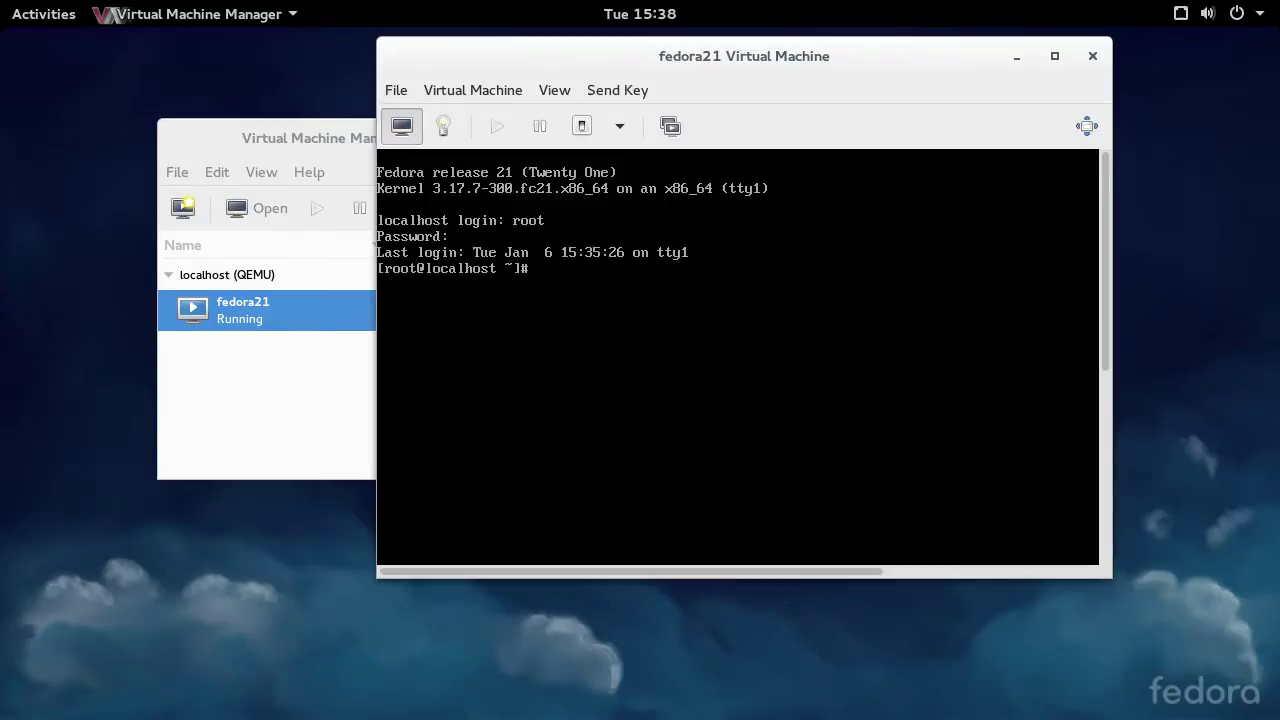
text(cd /boot)
key(Return)
text(ls)
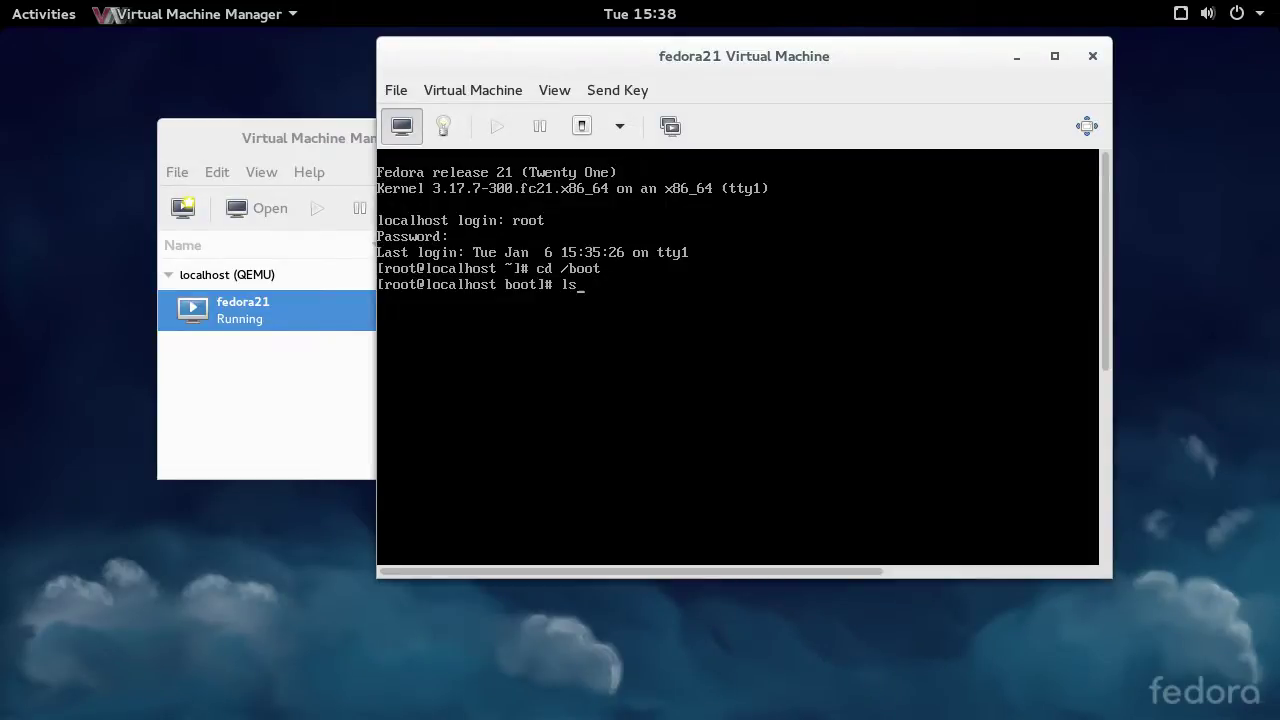
key(Return)
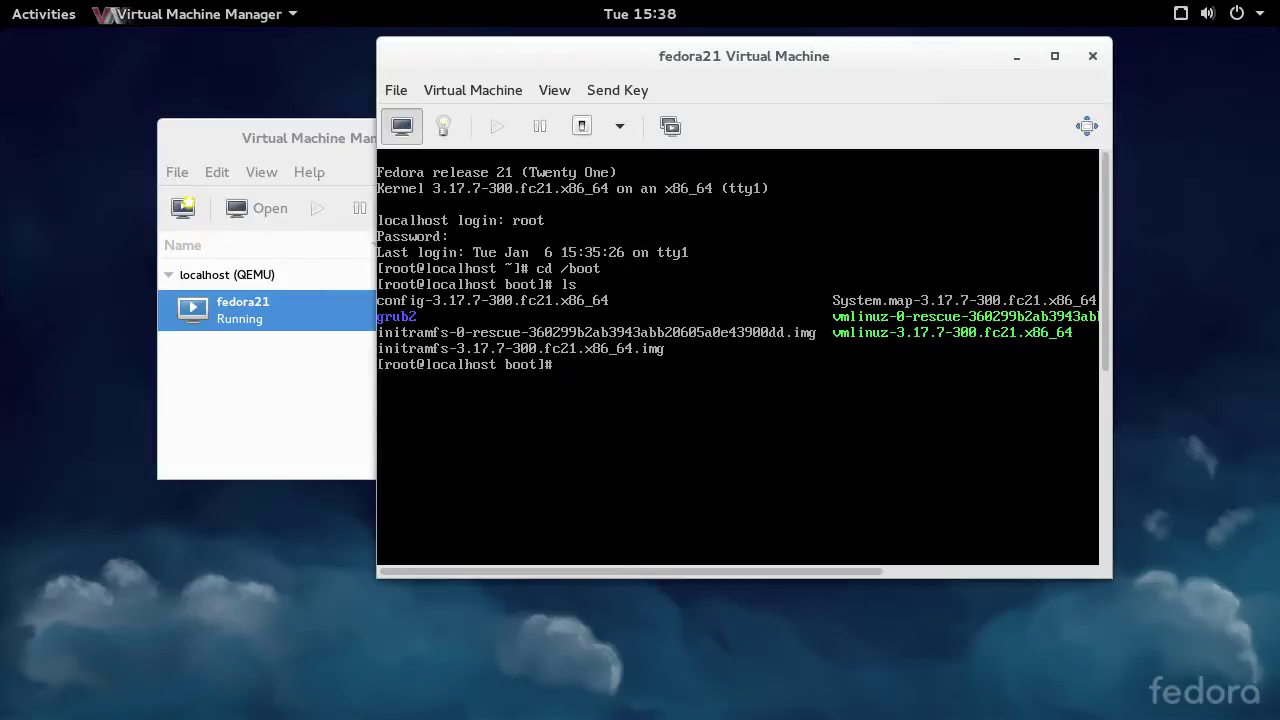
- Delete everything in /boot with rm -Rf, then type poweroff at the prompt
text(rm -Rf ls)
key(Return)
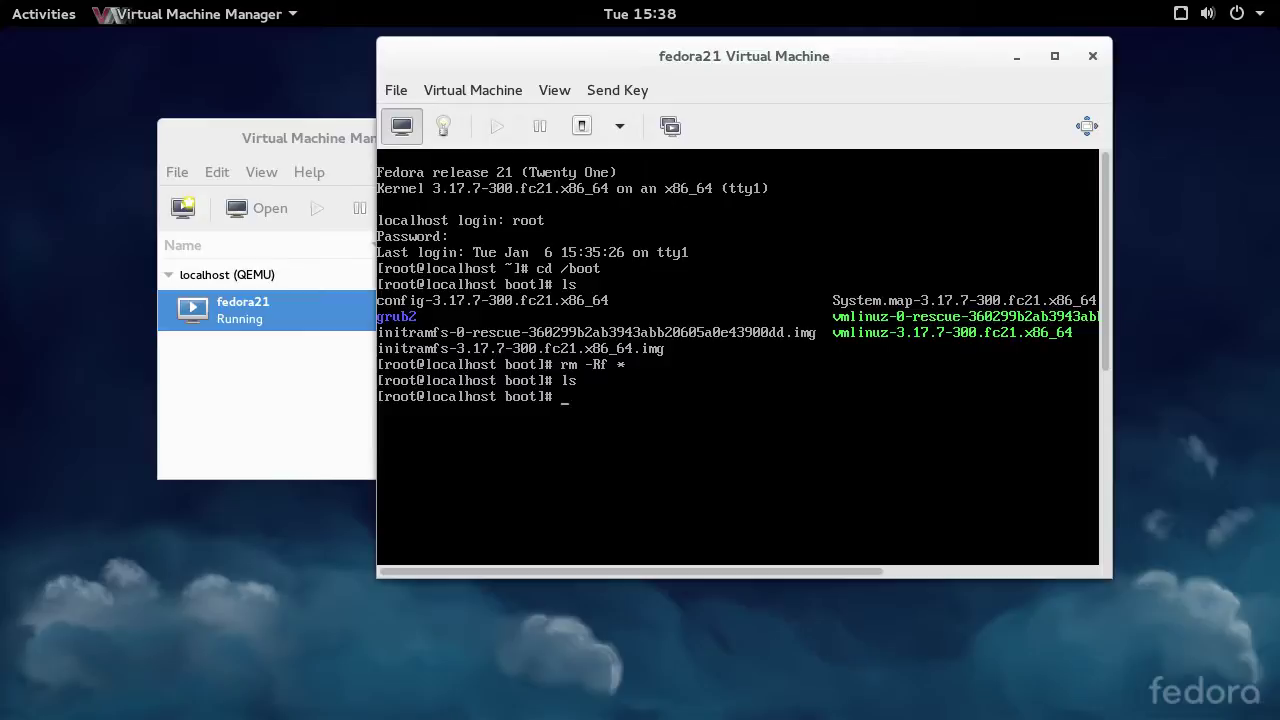
text(pwero)
key(BackSpace)
key(BackSpace)
key(BackSpace)
key(BackSpace)
text(oweroff)
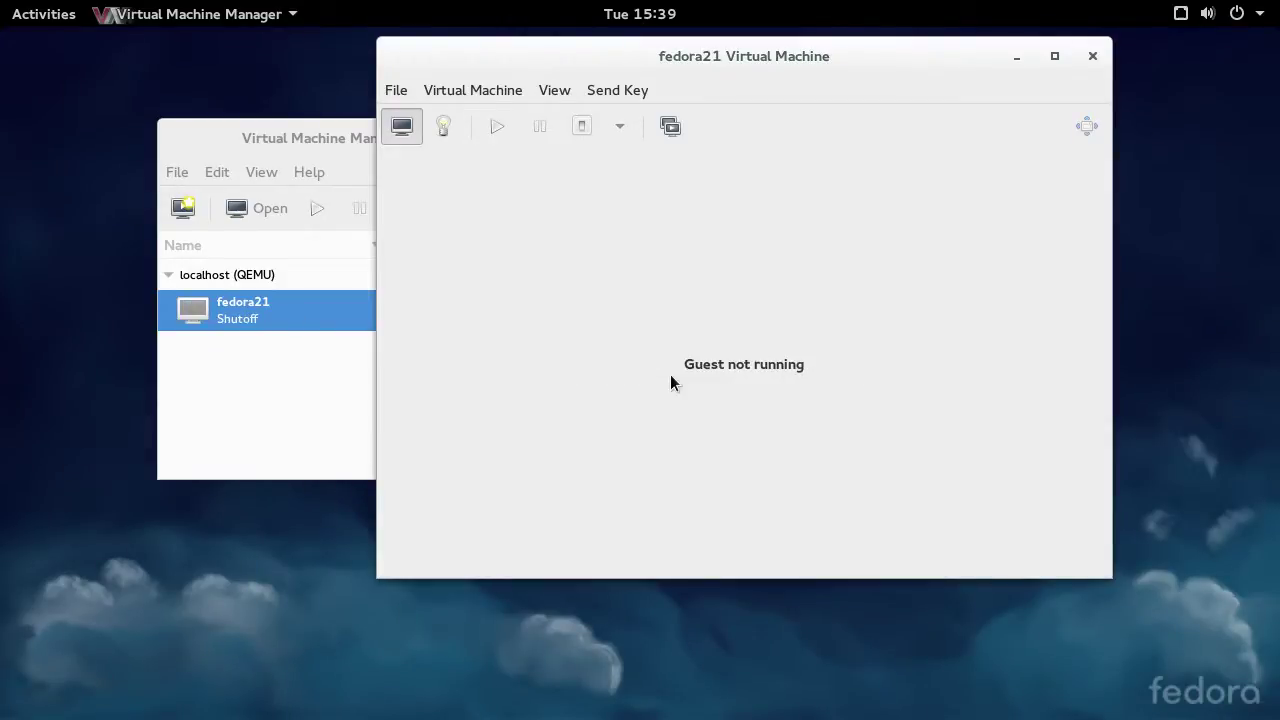
- Restart fedora21 and confirm it stops at grub rescue with normal.mod not found
click(501, 125)
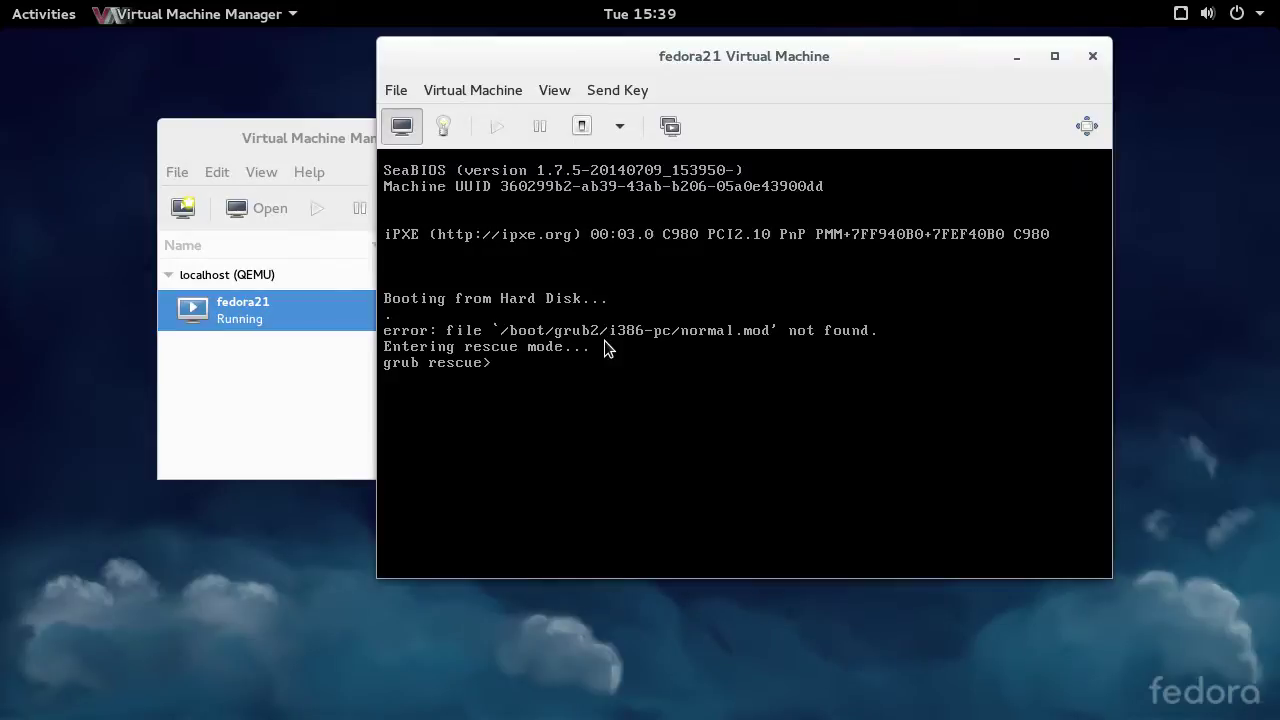
click(603, 348)
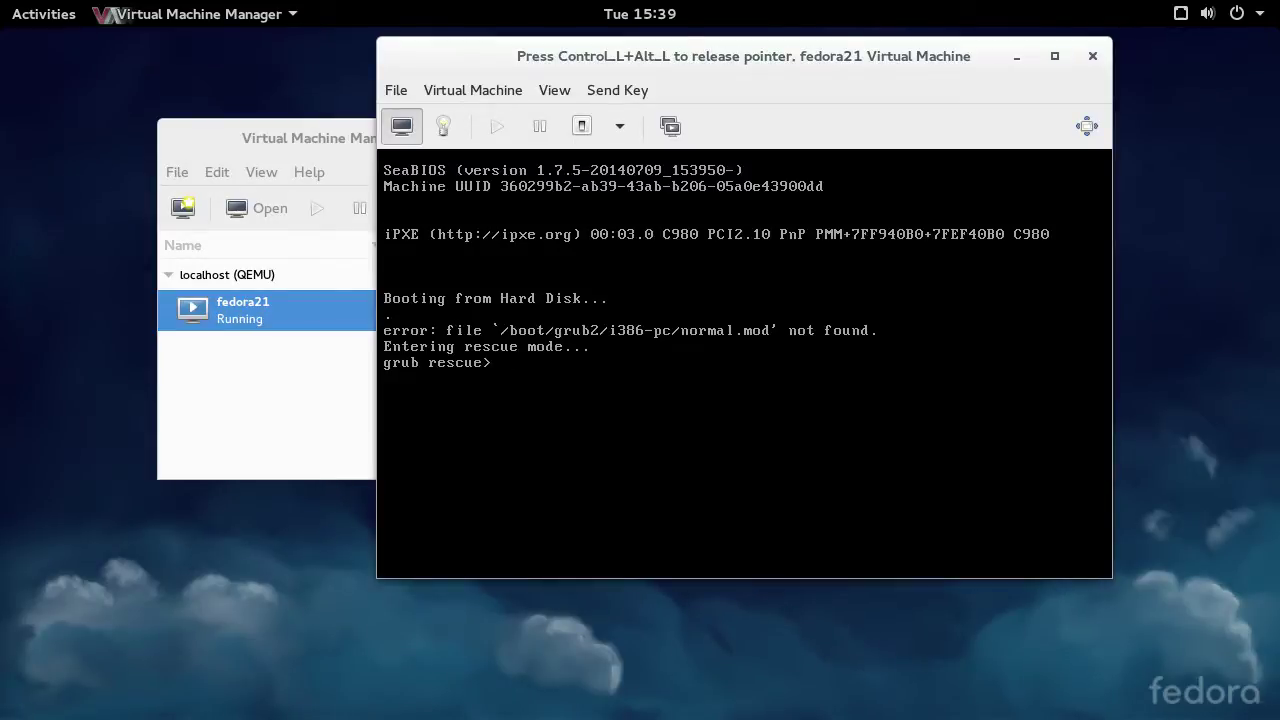
key(Return)
key(Return)
key(Return)
key(Return)
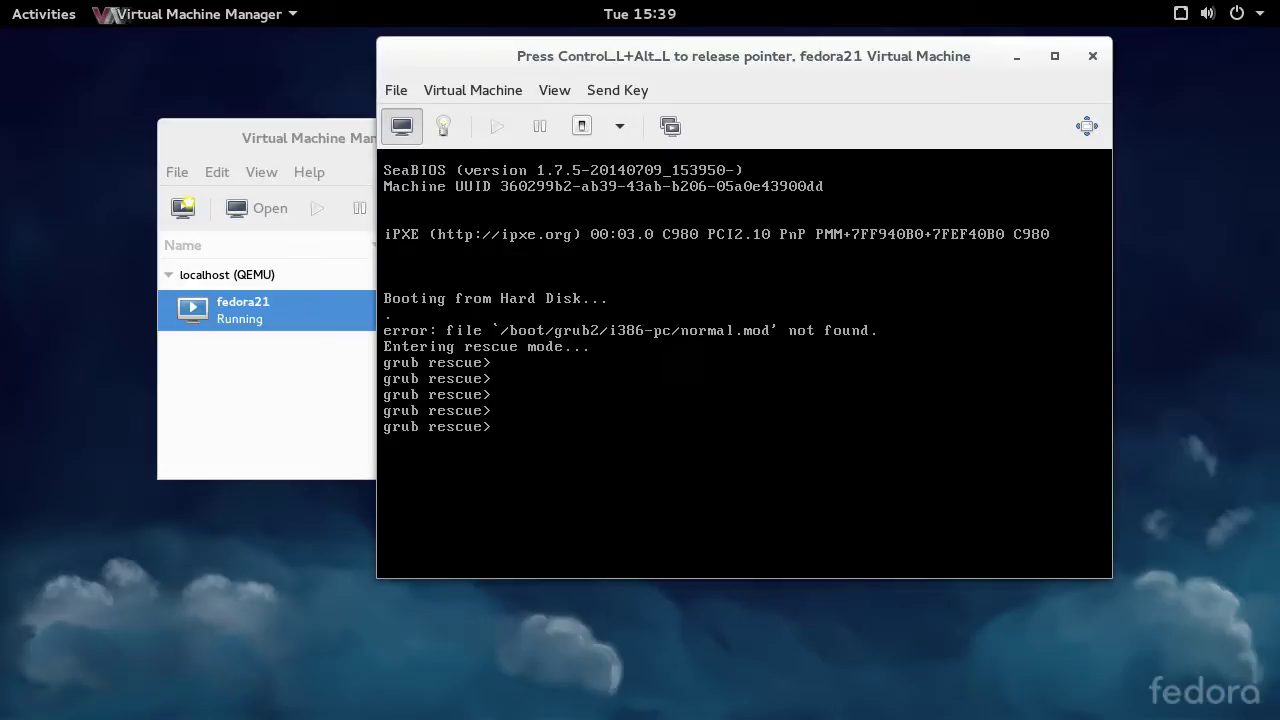
- Release the guest with Ctrl+Alt and Force Off the virtual machine
key(ctrl+alt)
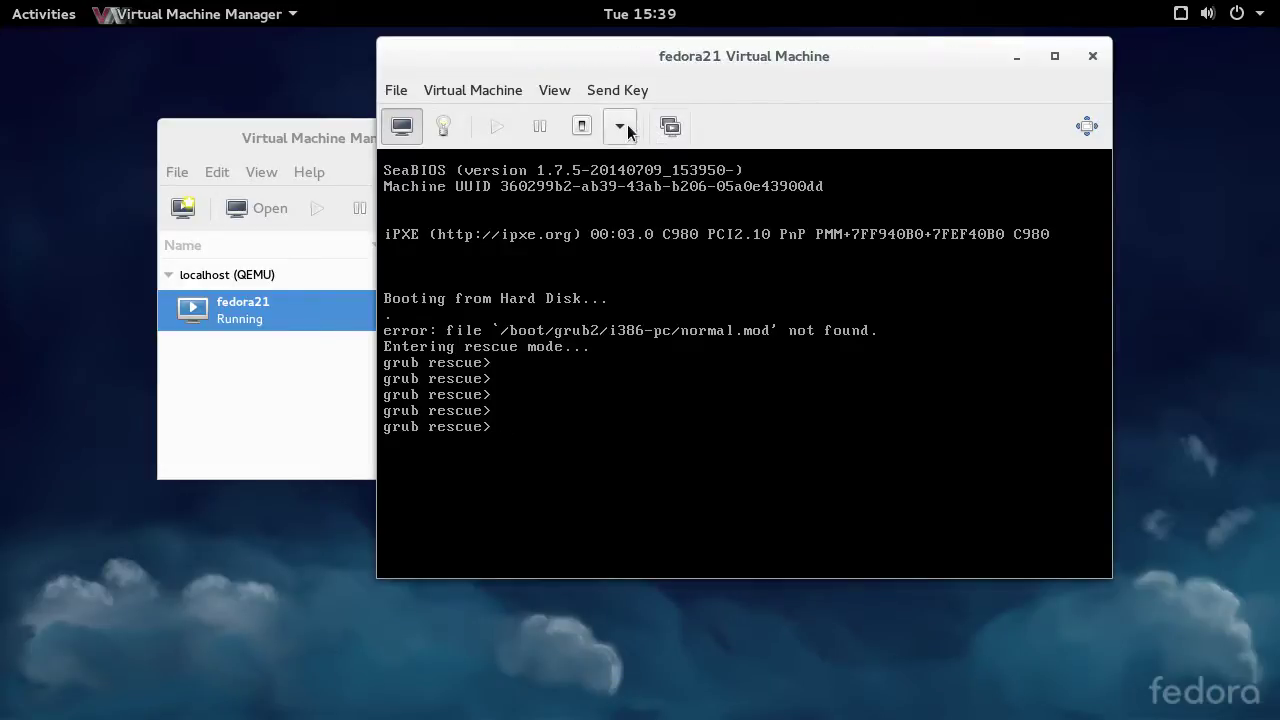
click(620, 125)
click(632, 250)
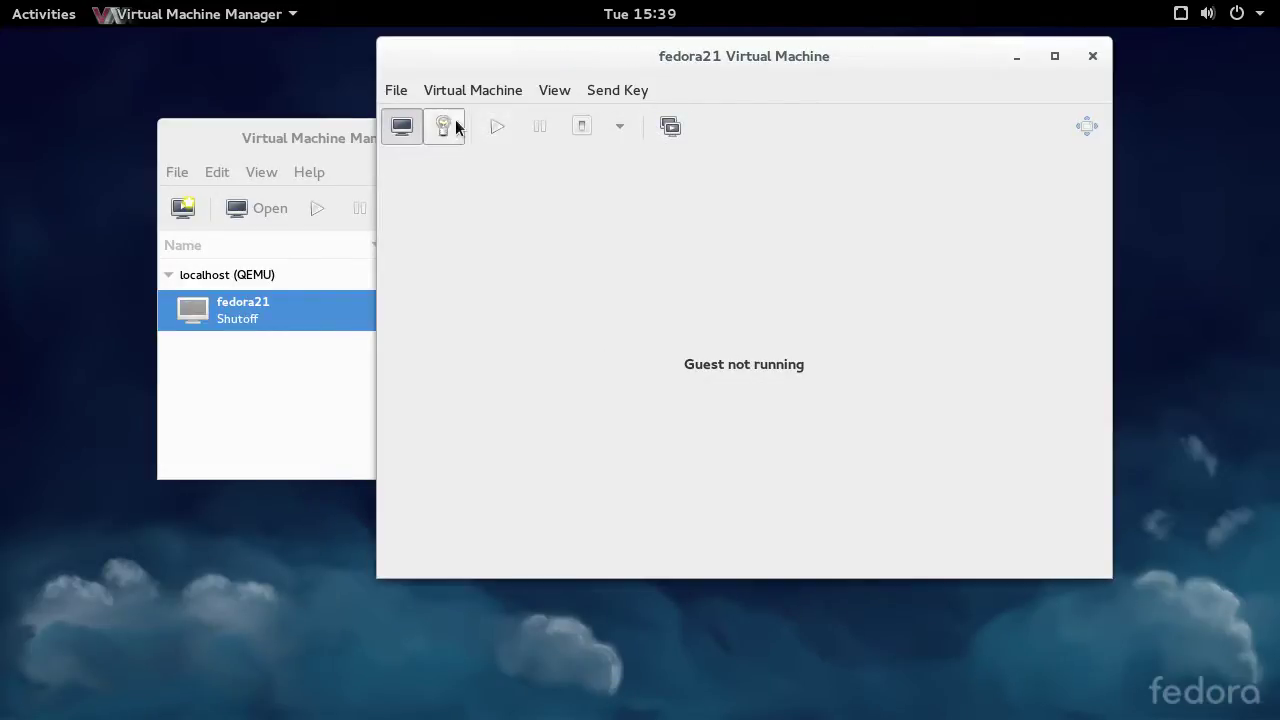
- Revert fedora21 to the known-good snapshot, confirming the discard of later changes
click(560, 91)
click(570, 176)
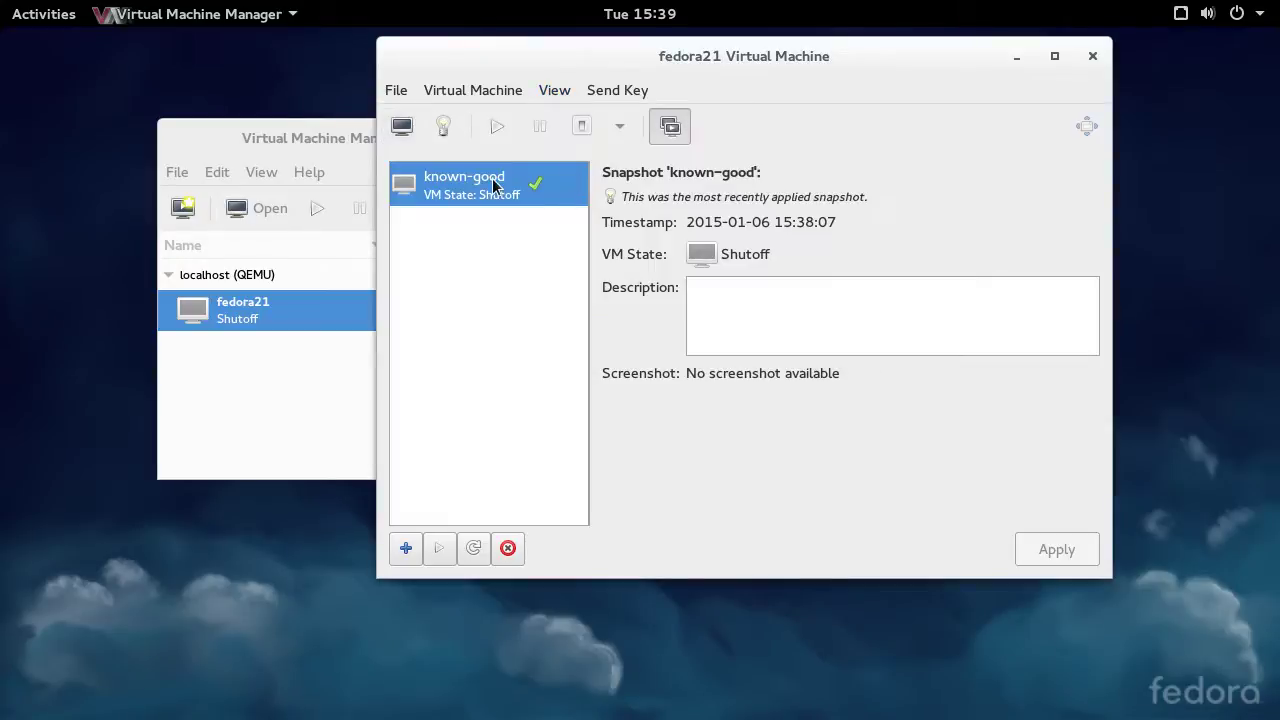
click(440, 555)
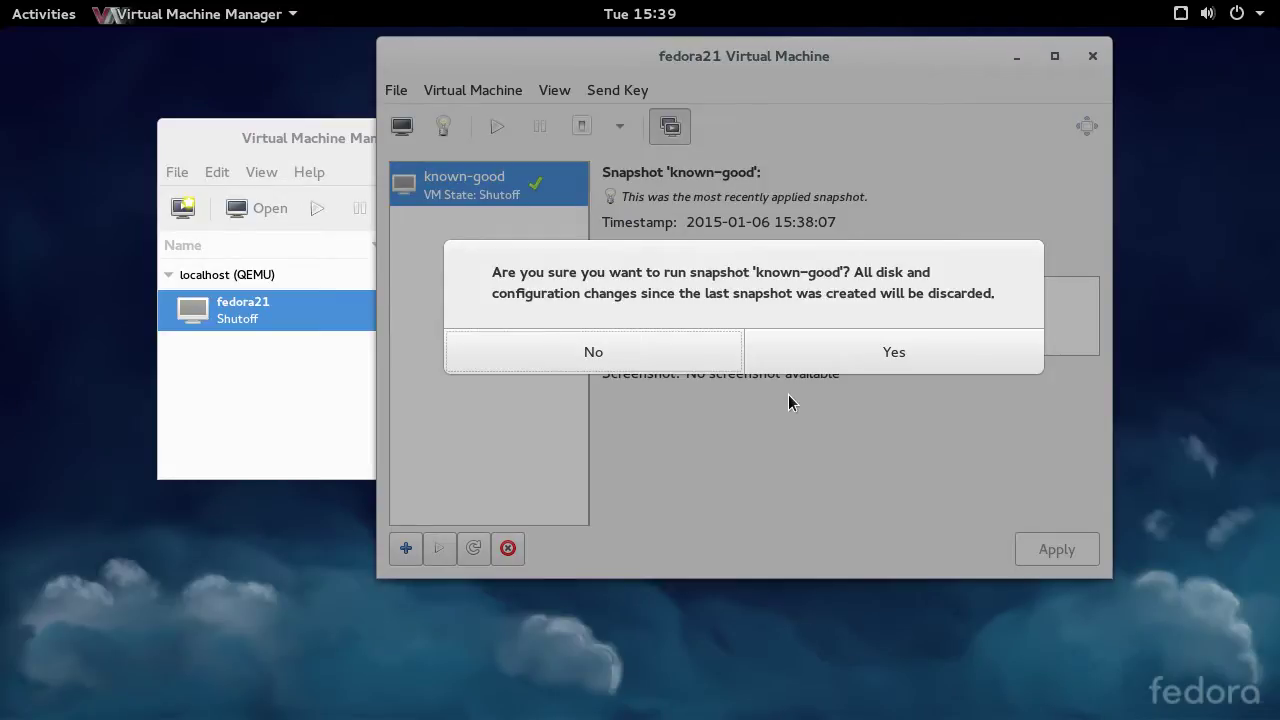
click(928, 360)
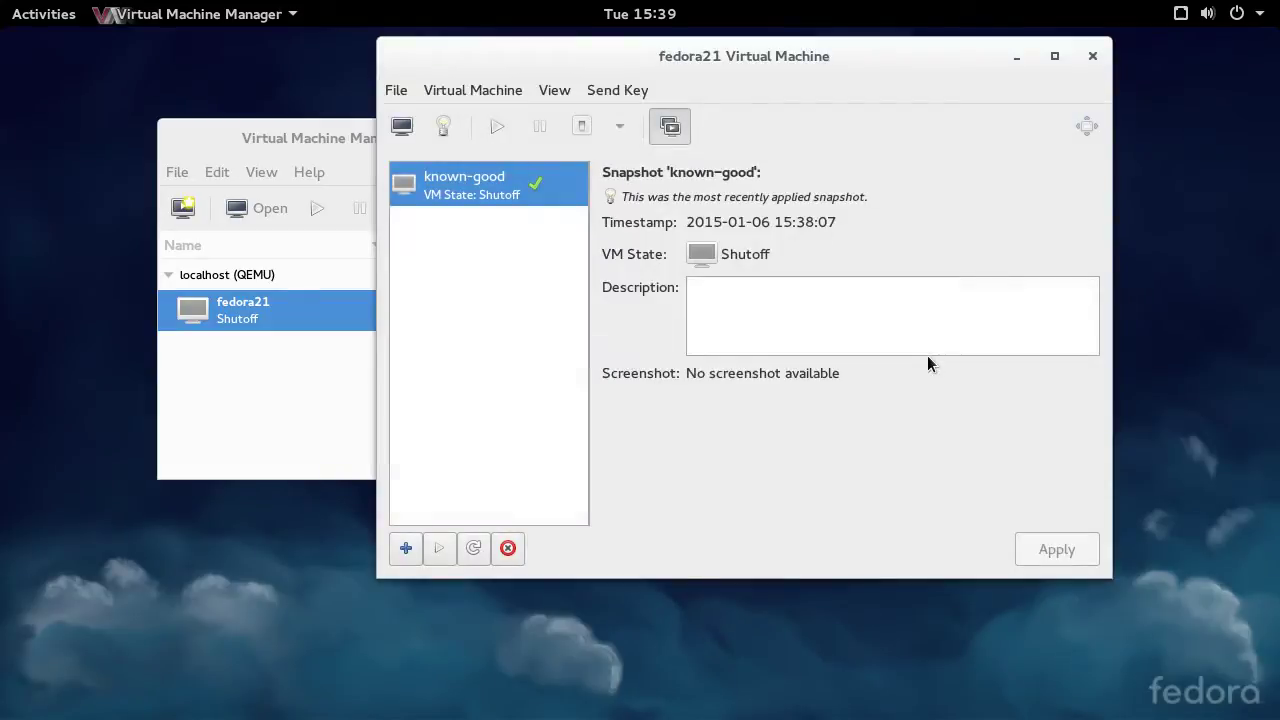
- Start the restored fedora21 from the console view, boot the default kernel, and log in as root
click(400, 127)
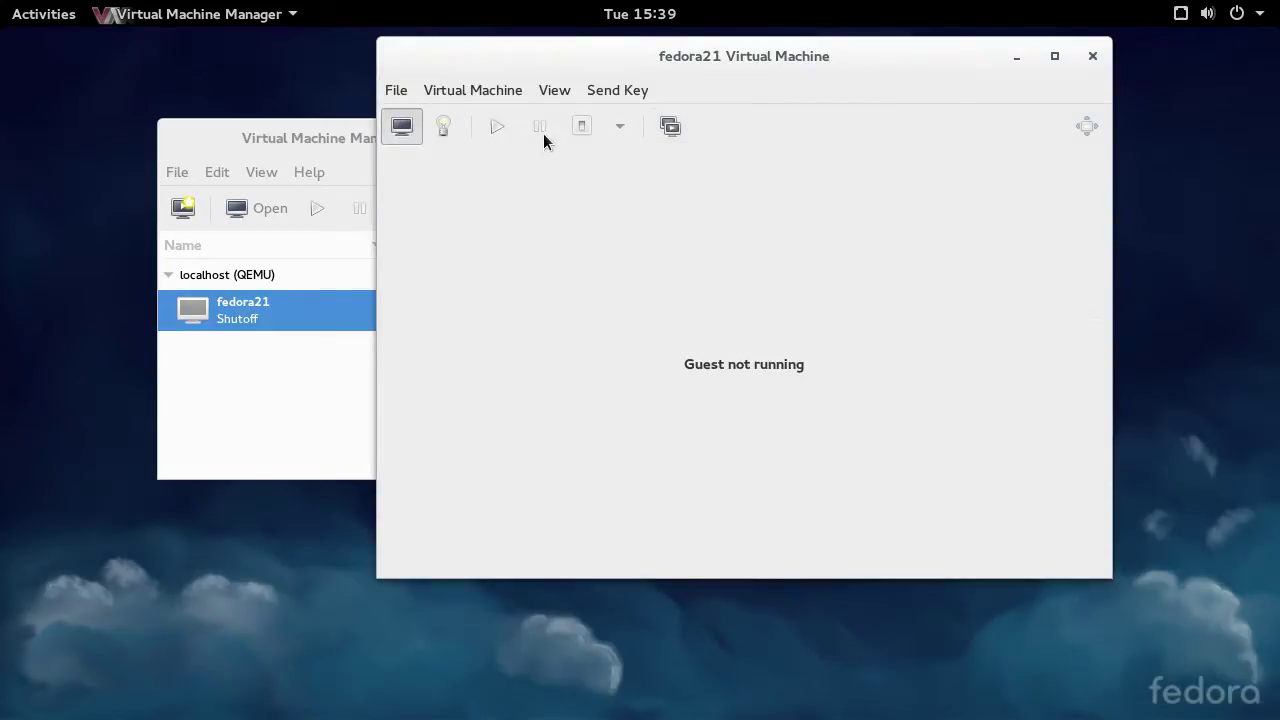
click(497, 126)
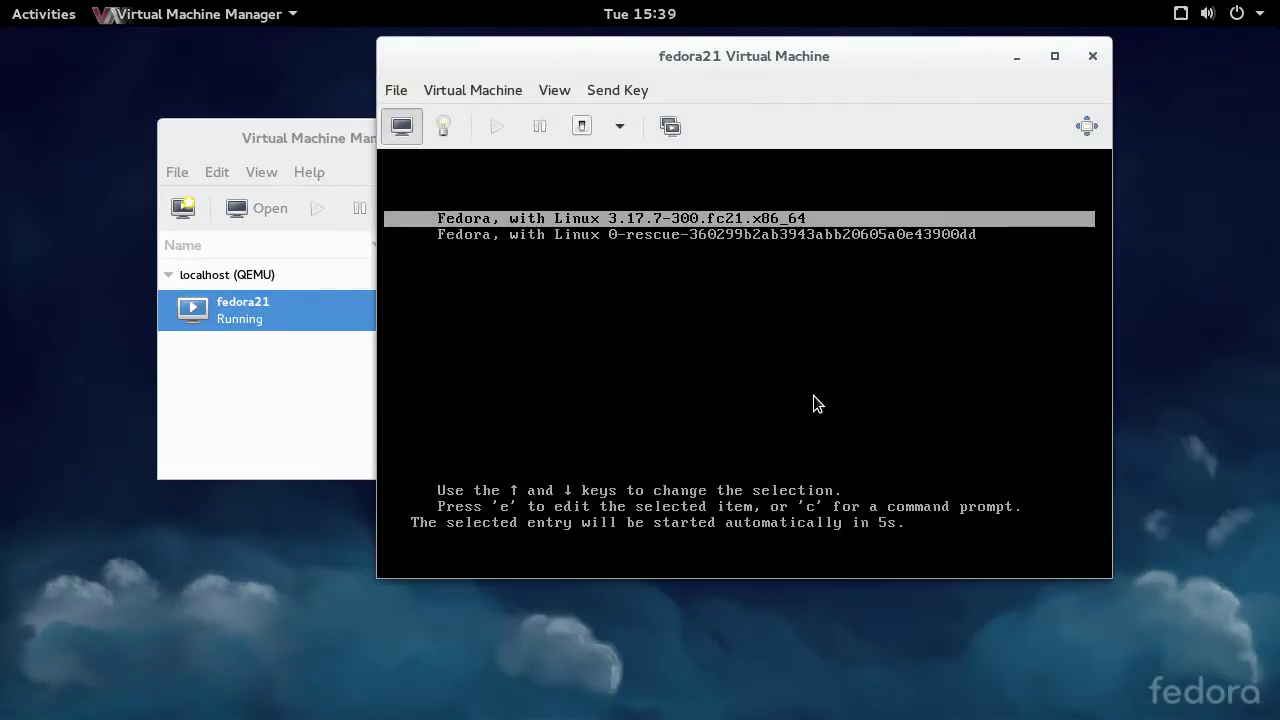
key(Return)
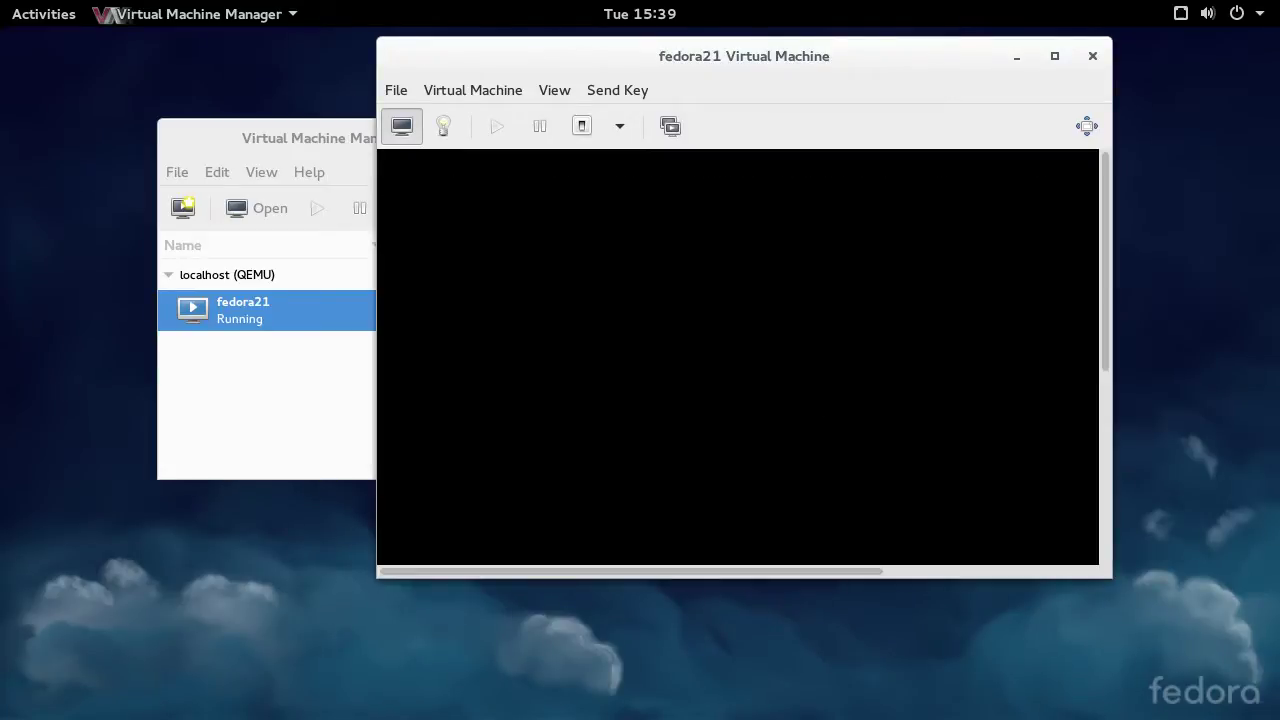
text(root)
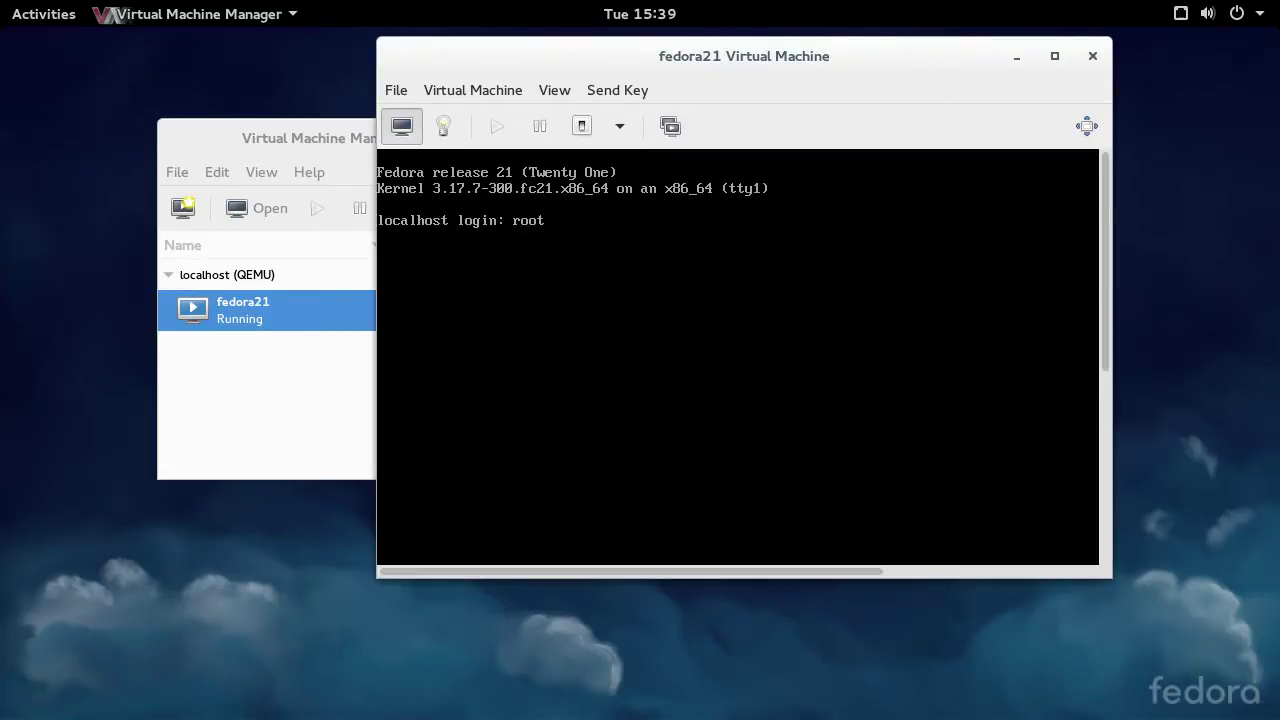
key(Return)
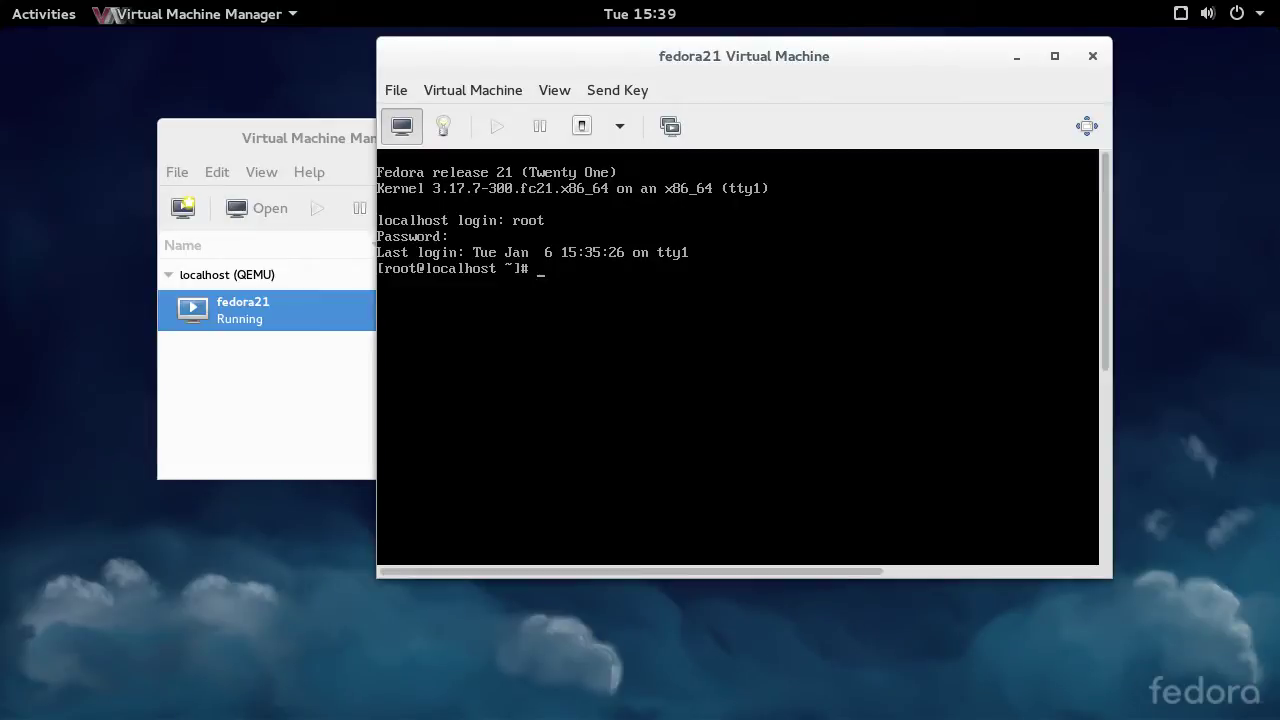